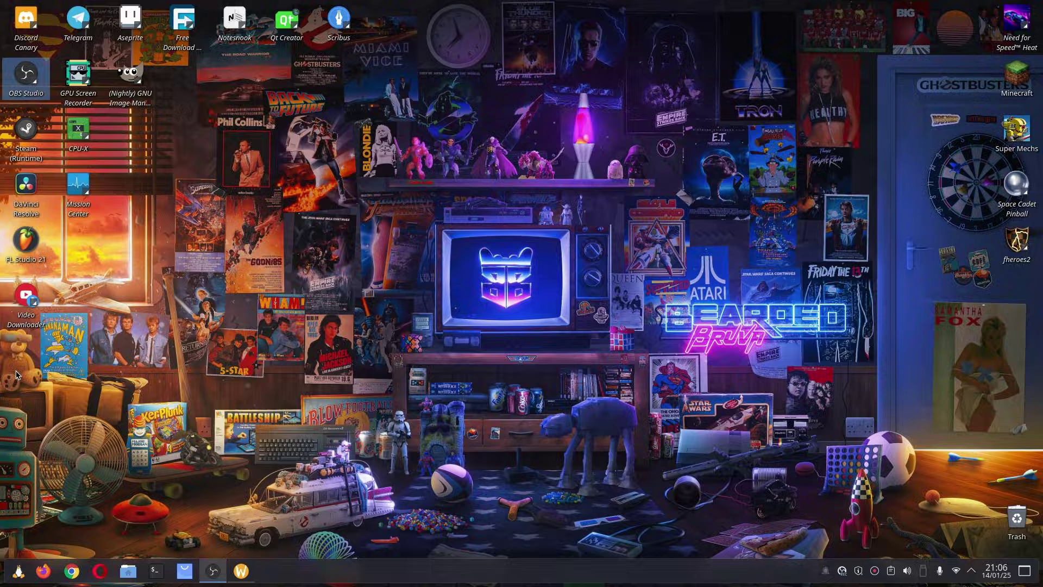
# Search Google for "sober vinegar" in the browser and open VinegarHQ's "Sober - Roblox on Linux" page.
pyautogui.click(241, 569)
pyautogui.click(407, 265)
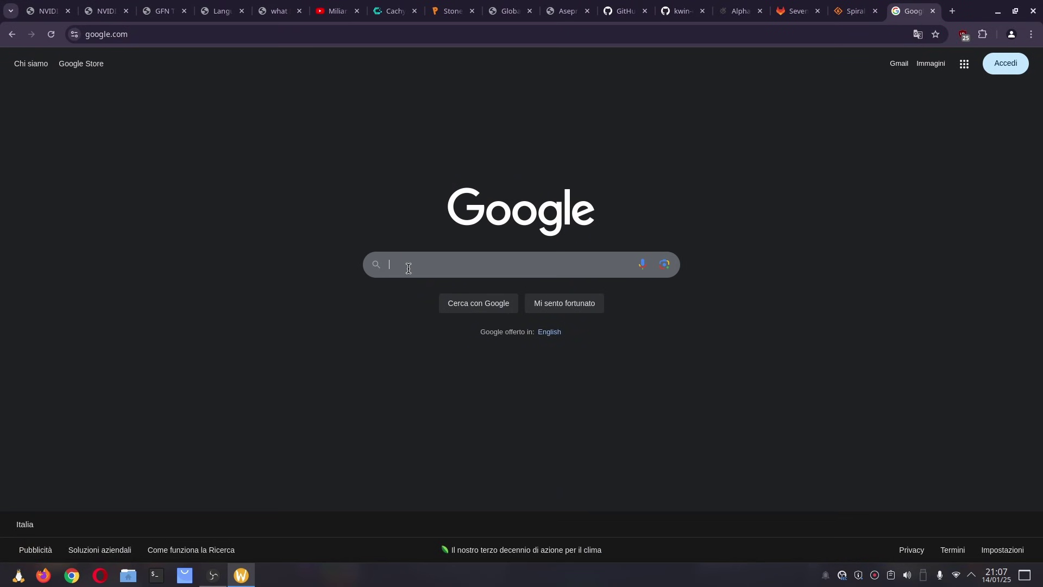
pyautogui.write('sober ')
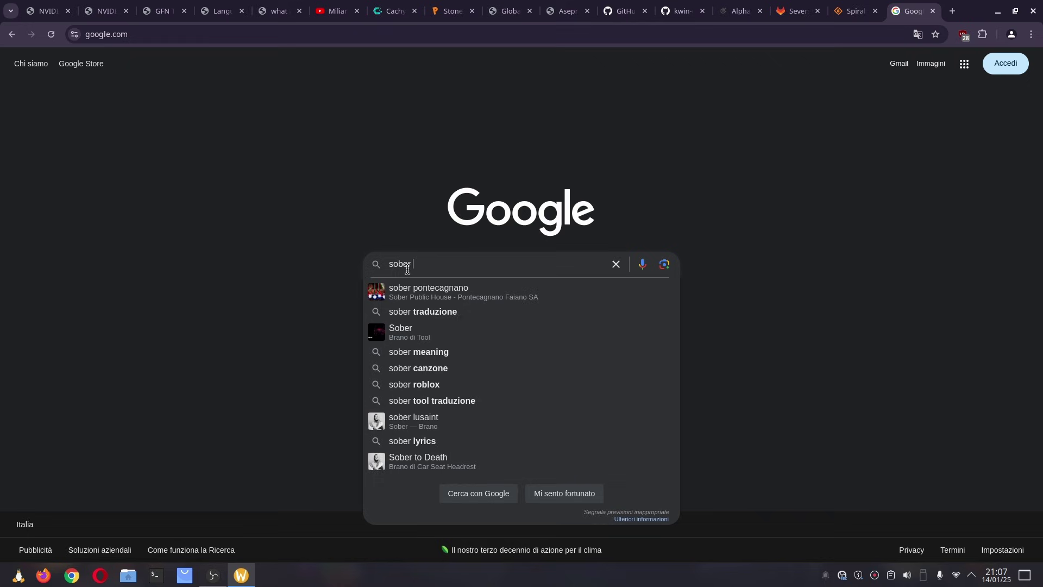
pyautogui.write('vinegar')
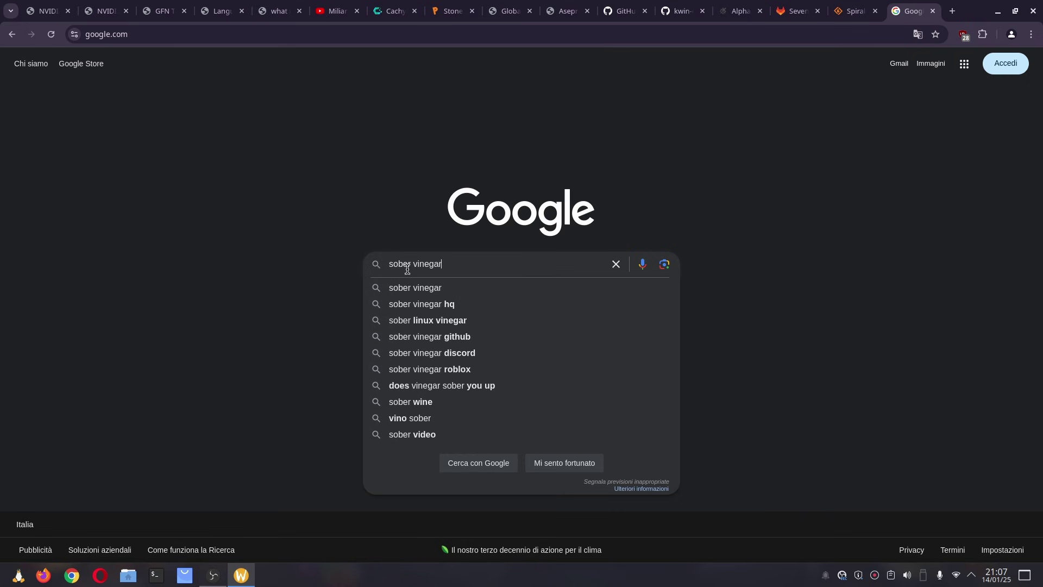
pyautogui.press('Return')
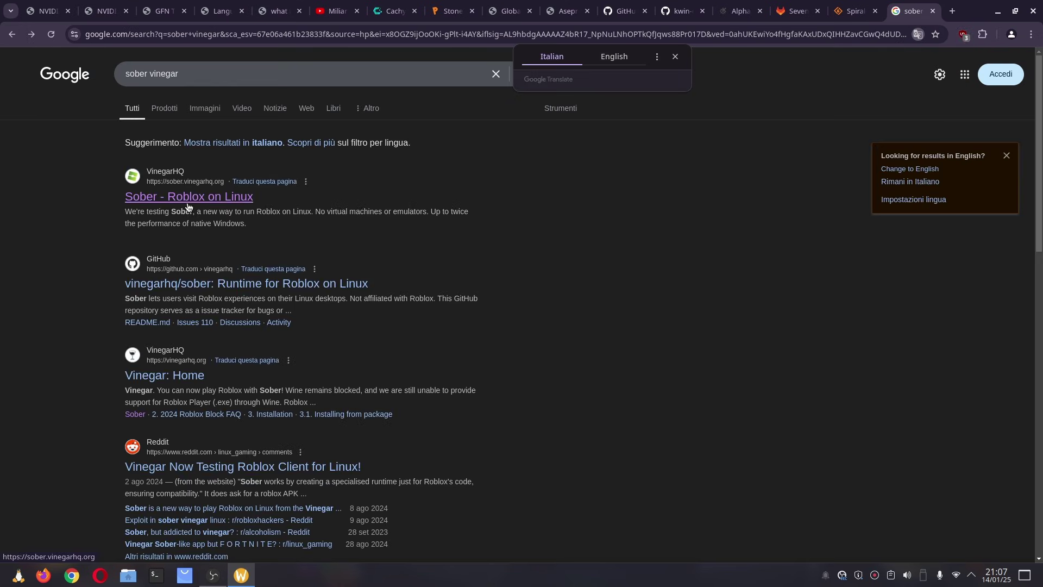
pyautogui.click(187, 204)
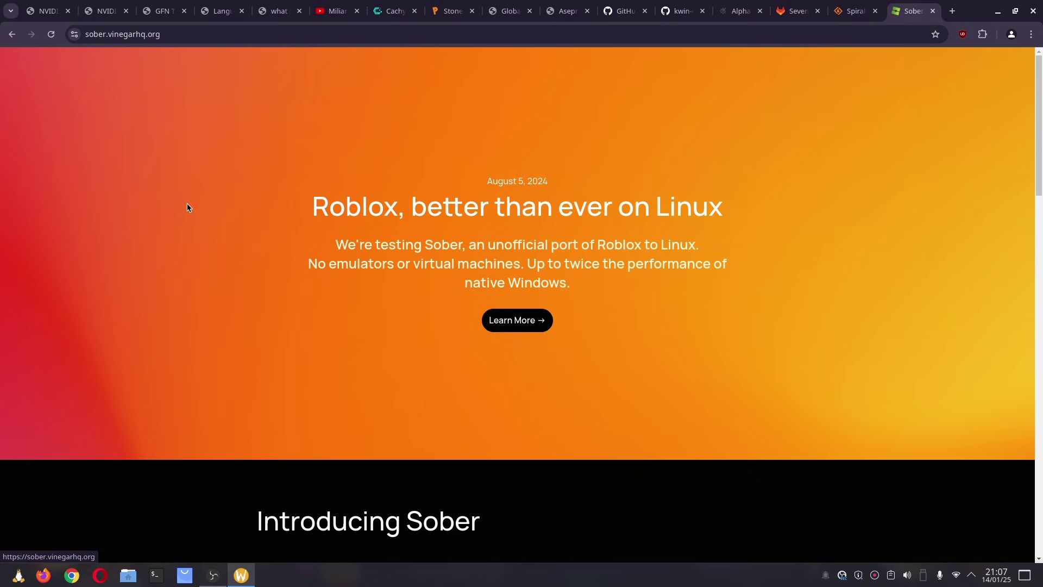
# Copy the flatpak install command from the Installing section of sober.vinegarhq.org.
pyautogui.click(83, 40)
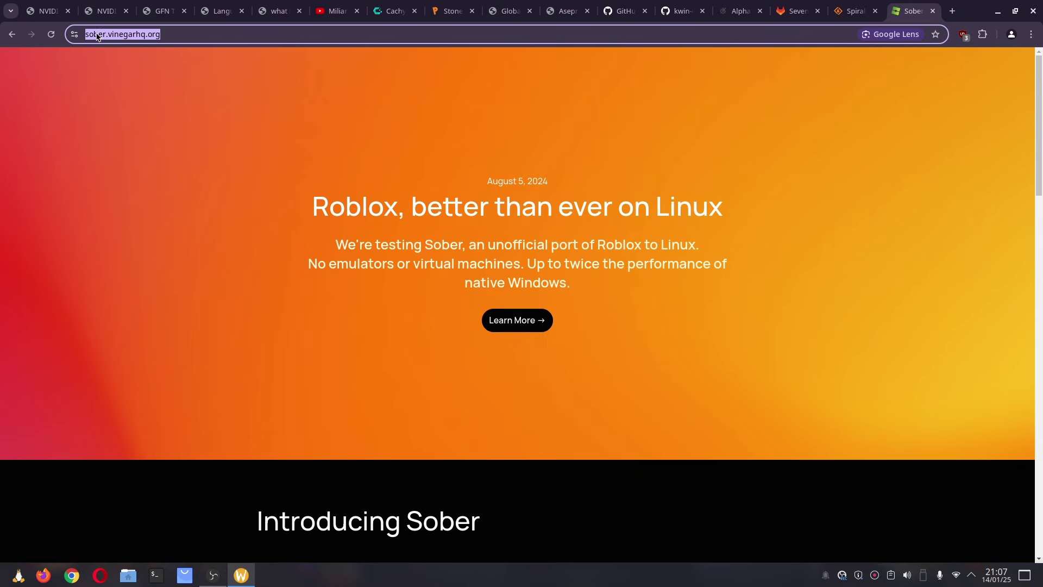
pyautogui.click(306, 138)
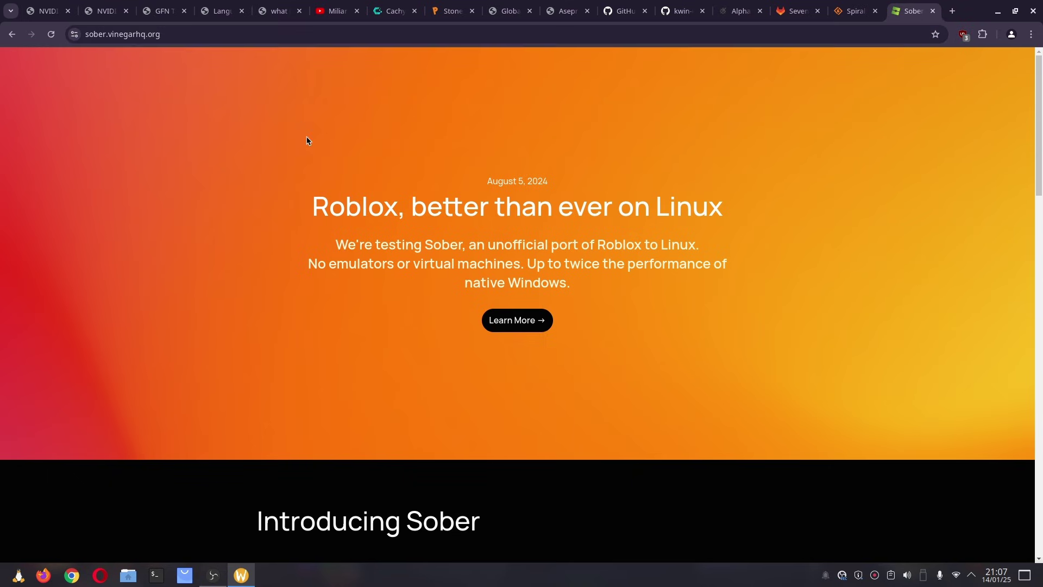
pyautogui.scroll(-15, 306, 138)
pyautogui.scroll(3, 619, 244)
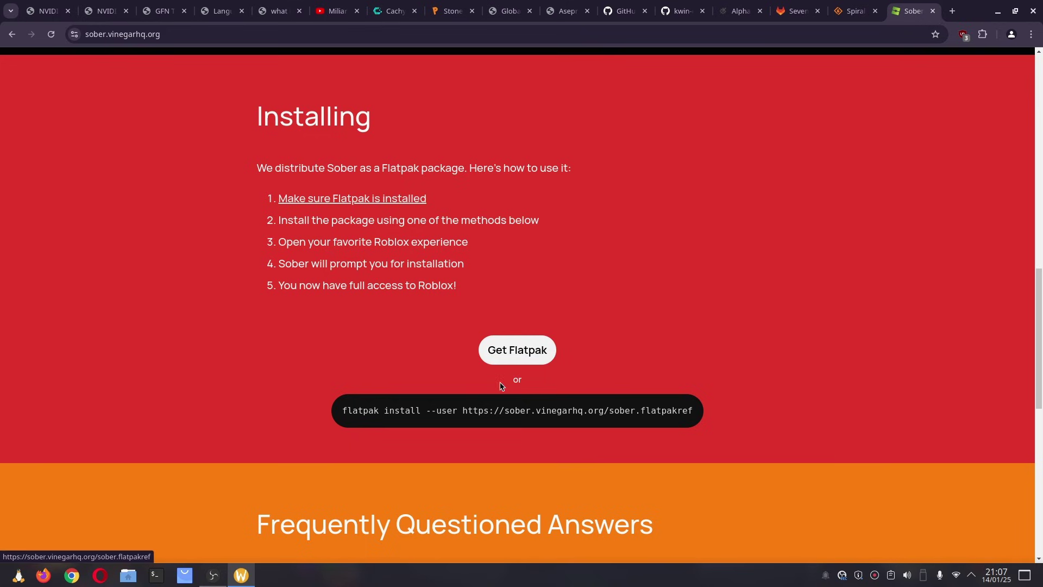
pyautogui.tripleClick(391, 411)
pyautogui.rightClick(394, 417)
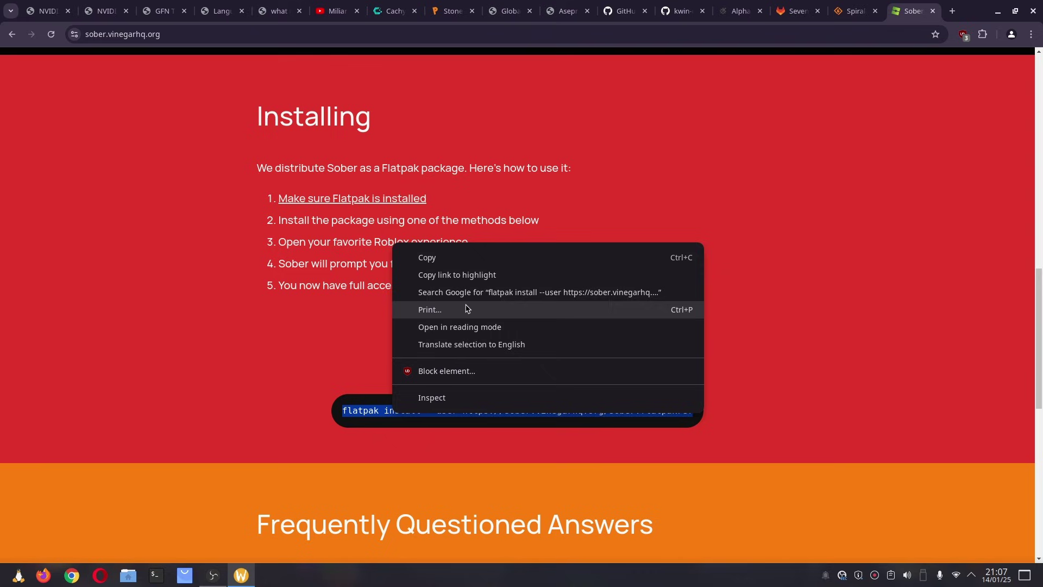
pyautogui.click(451, 258)
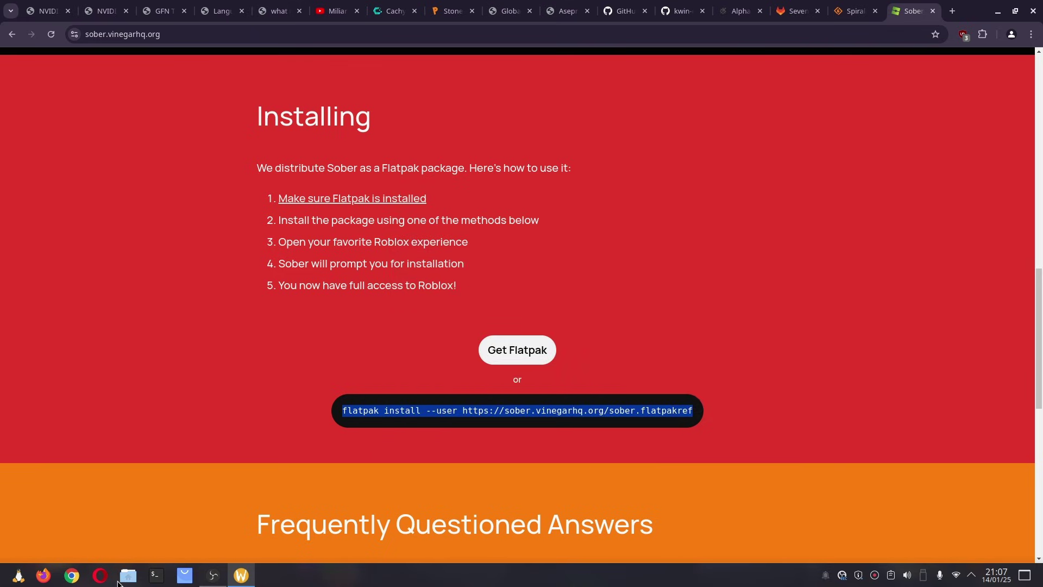
pyautogui.click(156, 575)
pyautogui.rightClick(397, 230)
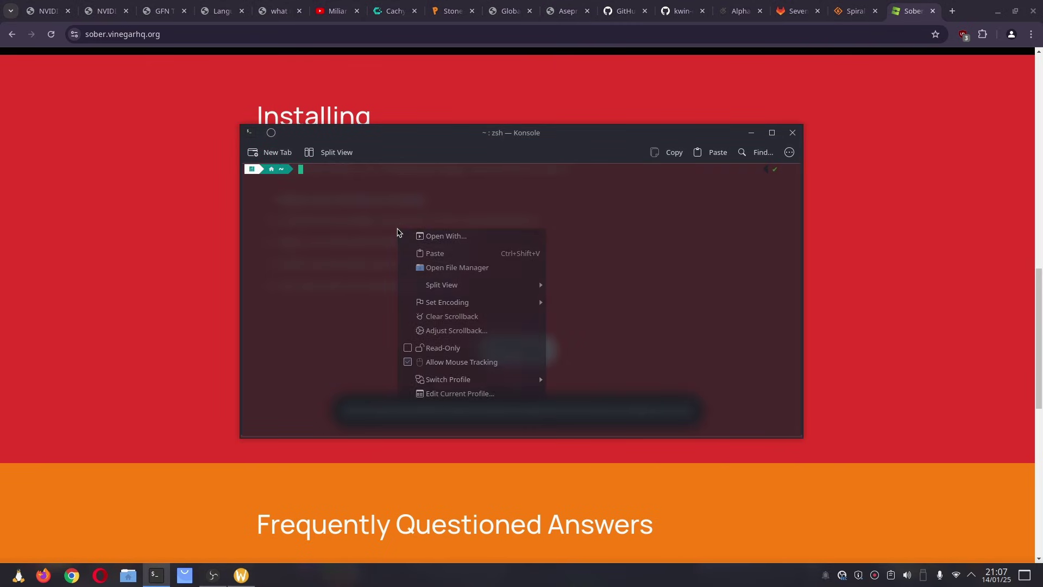
pyautogui.click(433, 252)
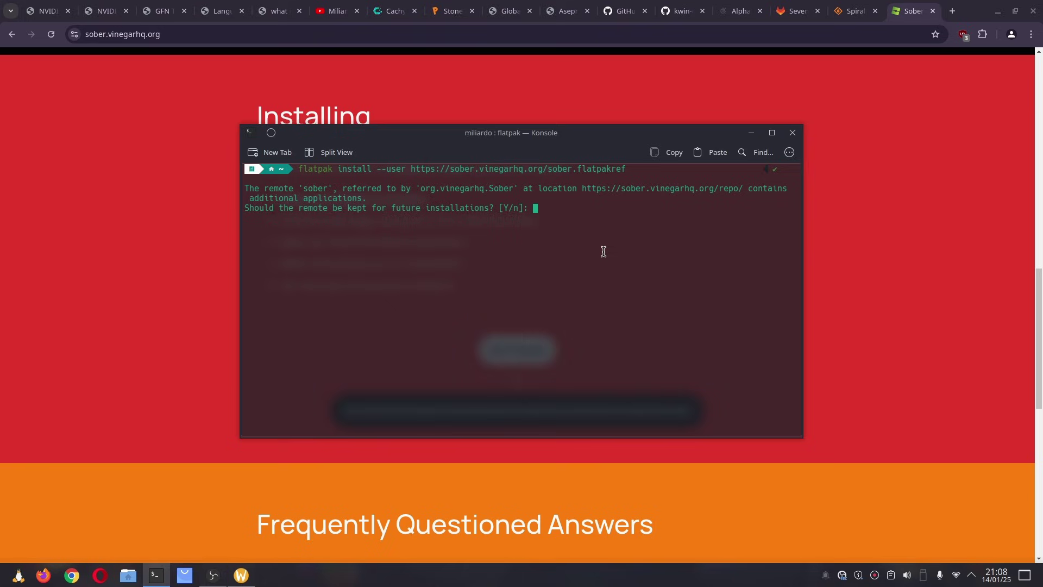
# Answer y to keeping the sober remote, configuring the flathub remote and proceeding with the user installation of org.vinegarhq.Sober.
pyautogui.write('y')
pyautogui.press('Return')
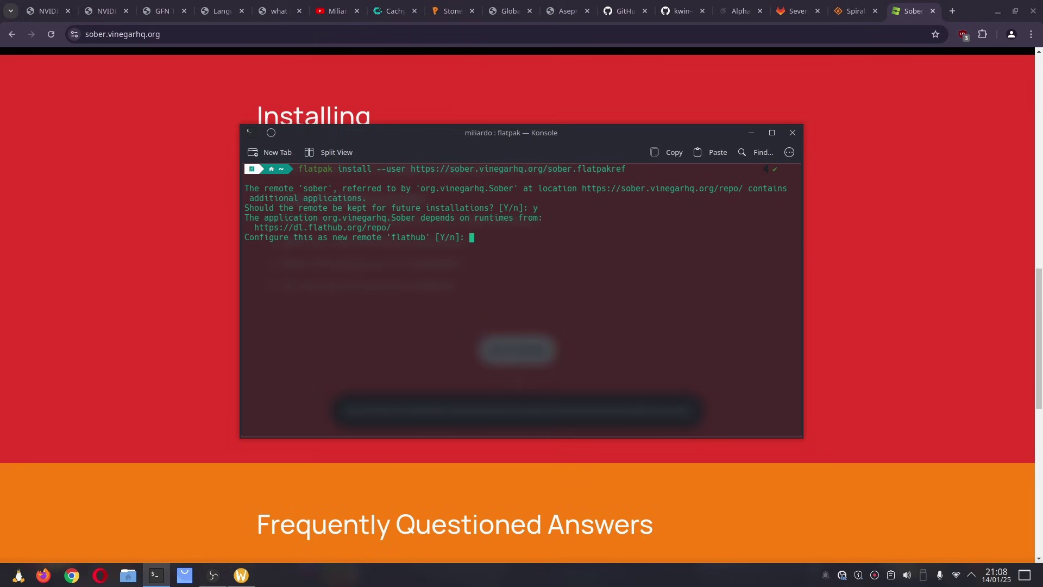
pyautogui.write('y')
pyautogui.press('Return')
pyautogui.write('y')
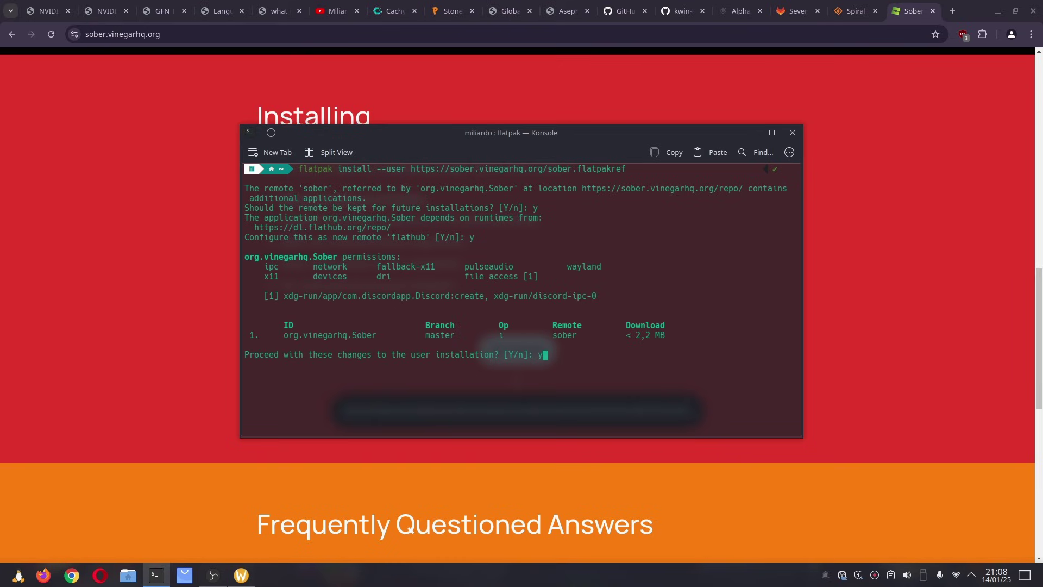
pyautogui.press('Return')
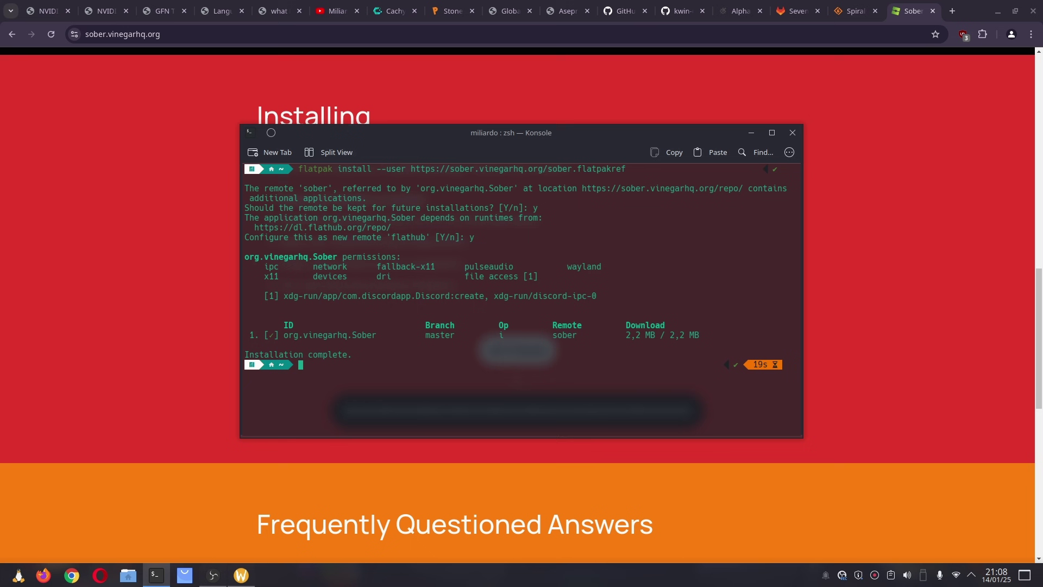
pyautogui.moveTo(402, 384); pyautogui.dragTo(260, 166)
pyautogui.click(473, 238)
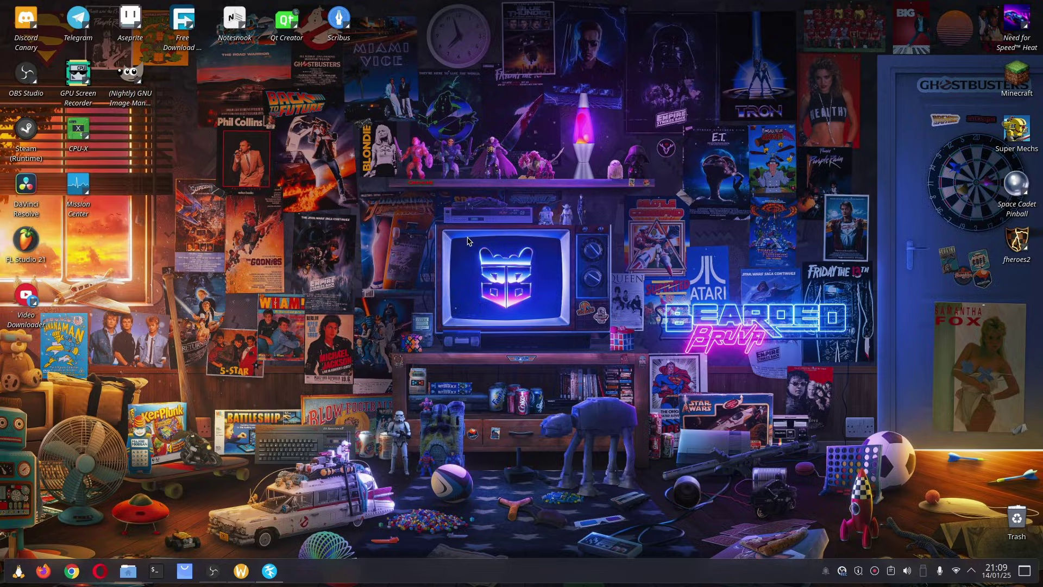
# Find Sober among the installed applications and launch it.
pyautogui.press('super')
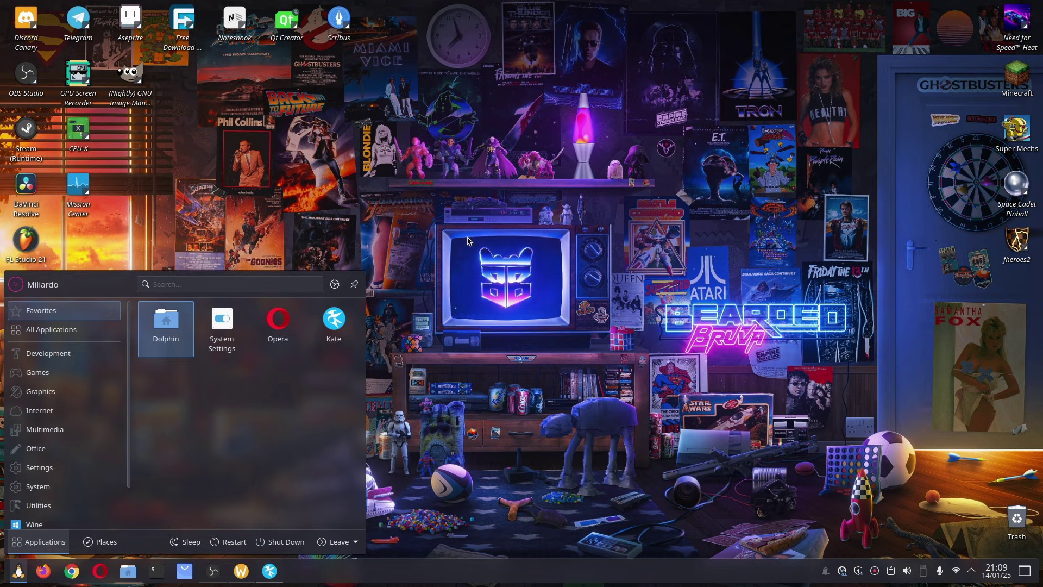
pyautogui.write('sobe')
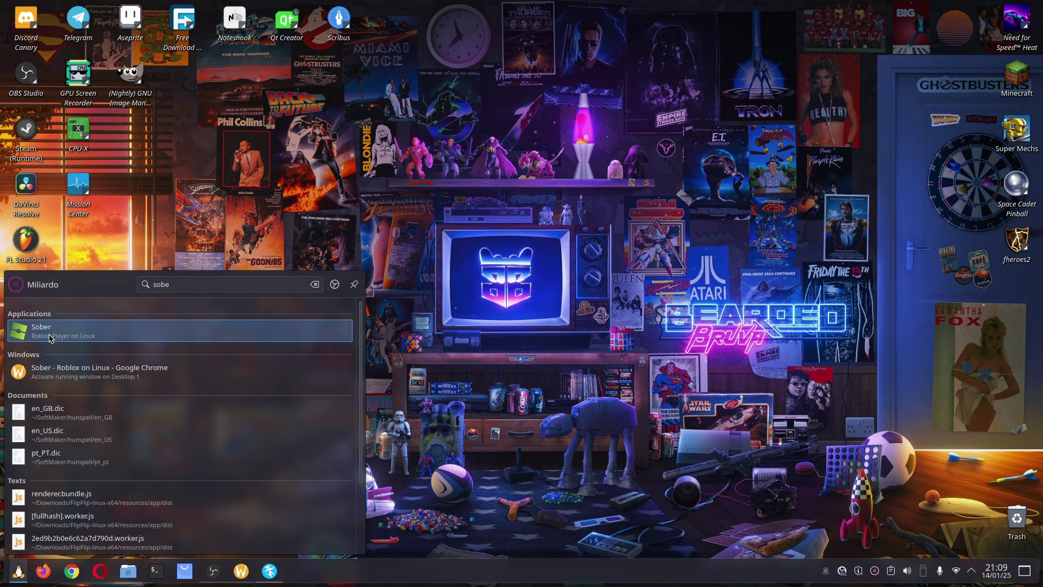
pyautogui.click(50, 338)
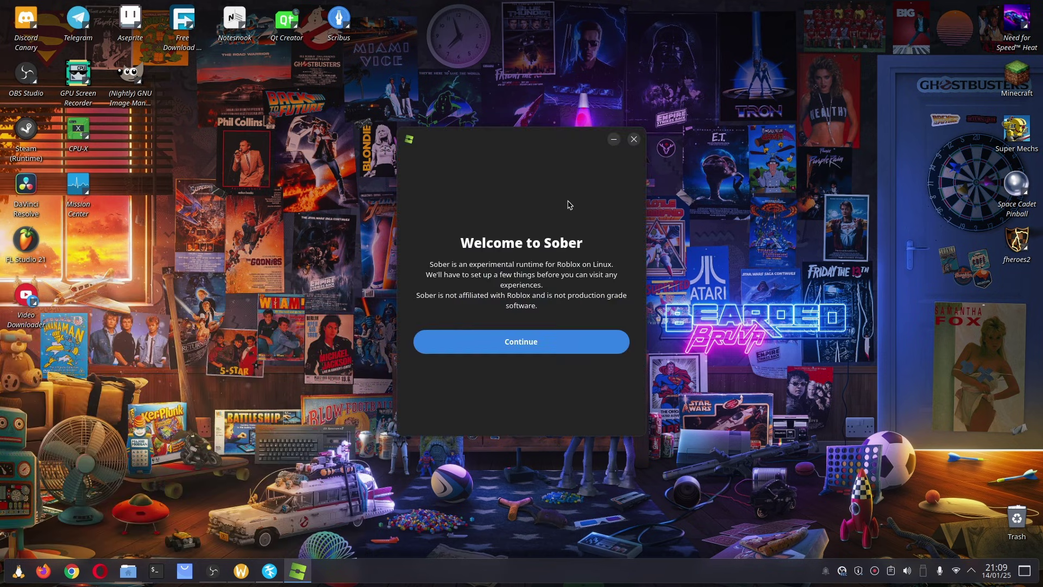
# Continue past Sober's welcome page and have it install Roblox using automatic downloads.
pyautogui.click(551, 343)
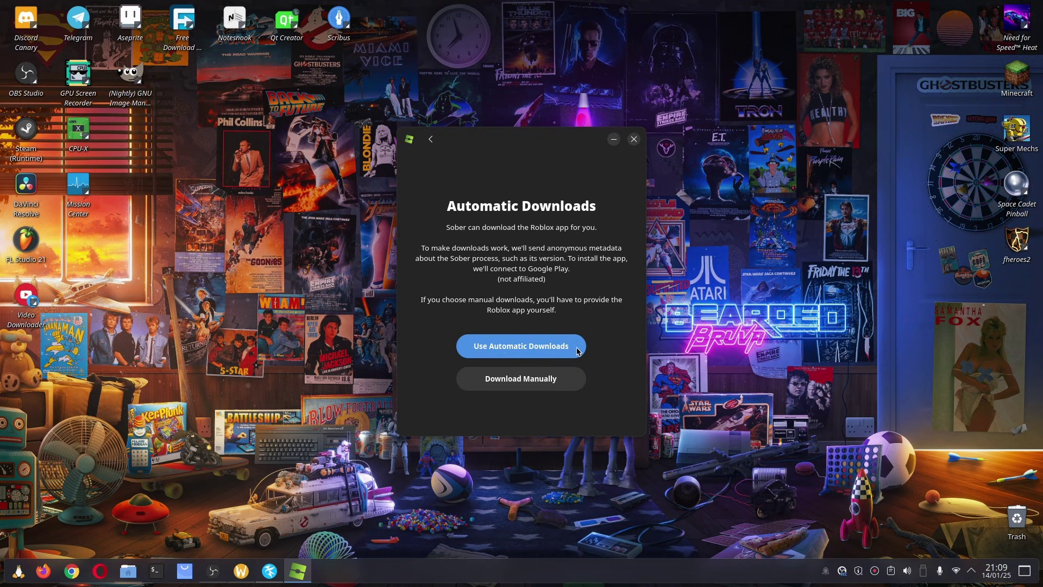
pyautogui.click(532, 347)
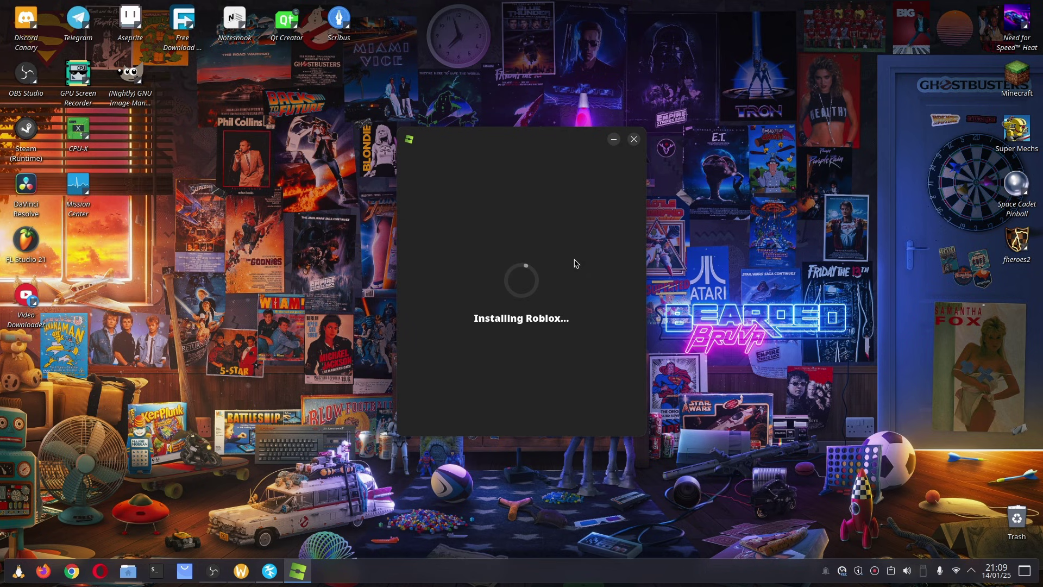
pyautogui.click(560, 366)
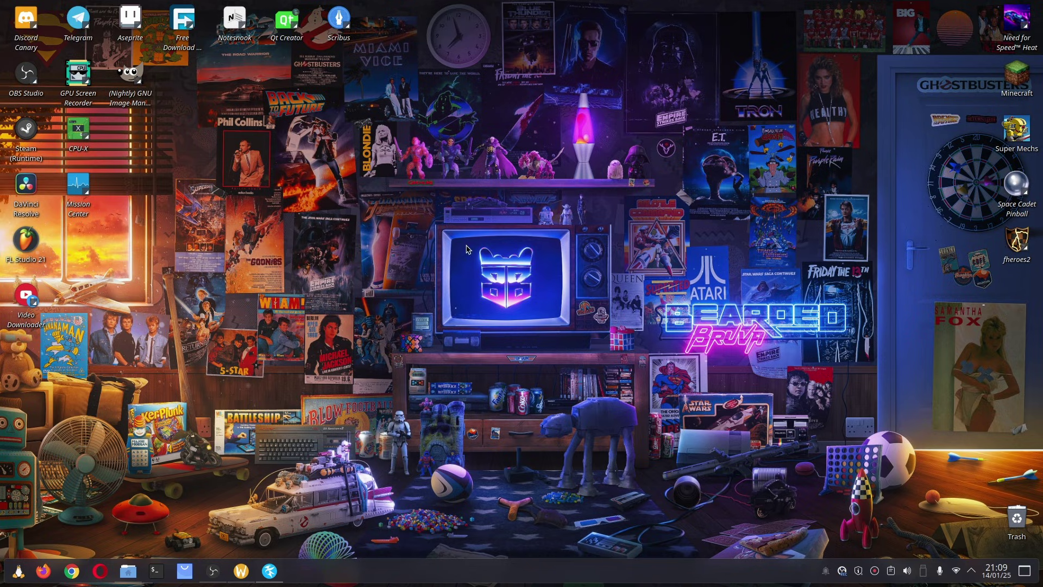
# Relaunch Sober and open the Roblox sign-in form, ready to enter the account's username.
pyautogui.click(17, 570)
pyautogui.write('sober')
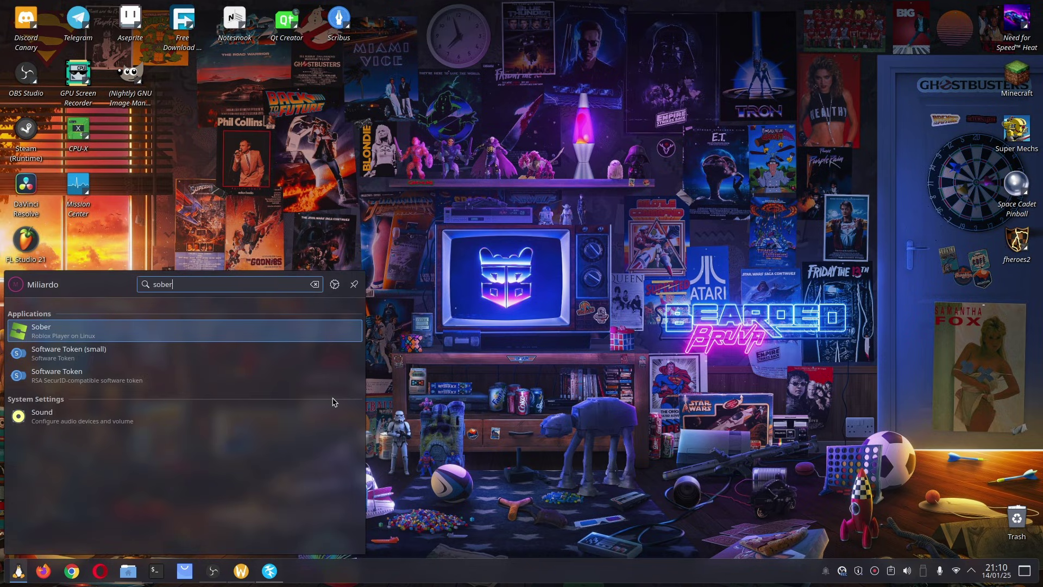
pyautogui.click(106, 335)
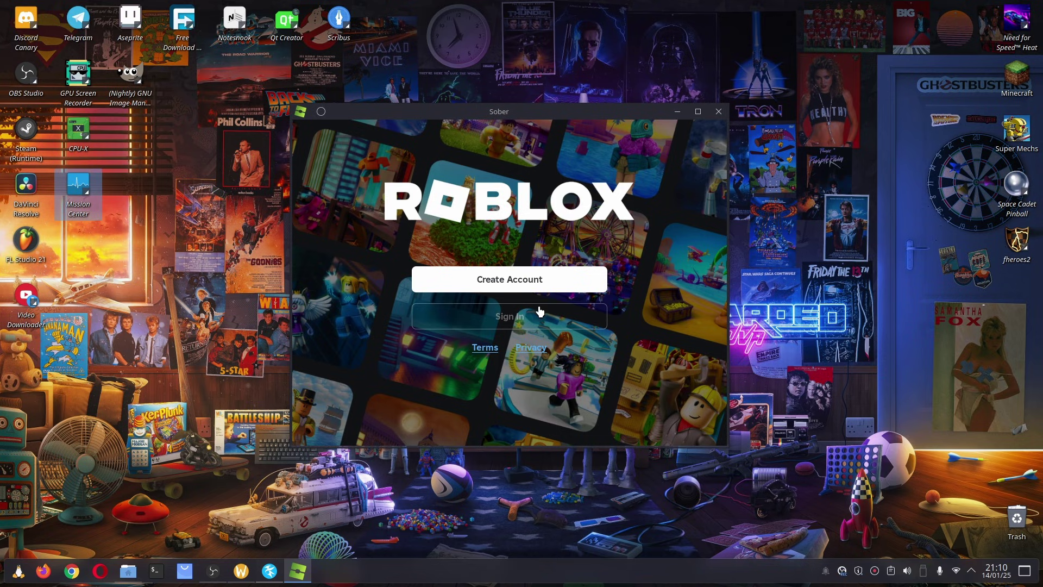
pyautogui.click(479, 326)
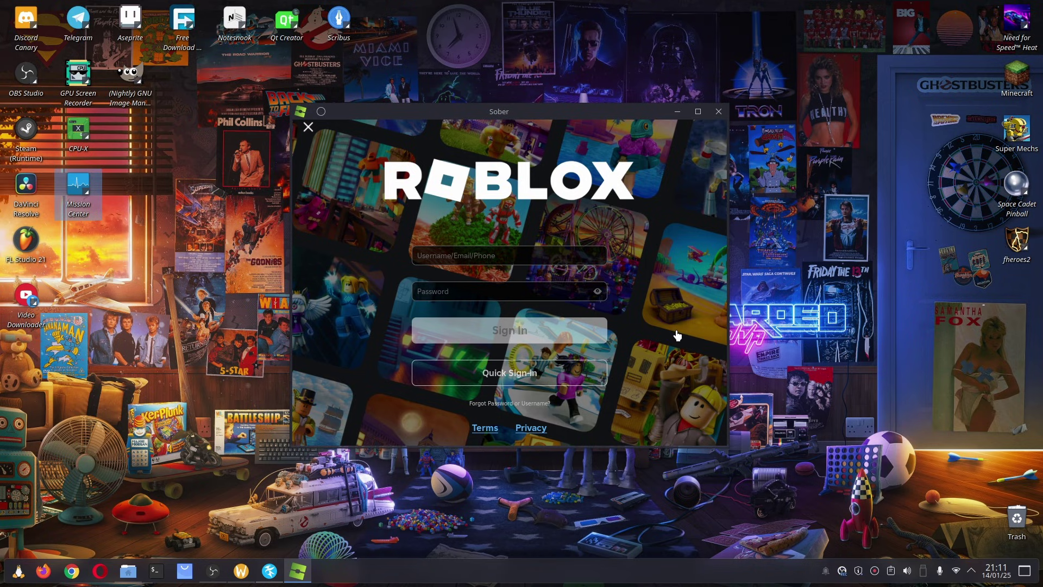
pyautogui.click(503, 257)
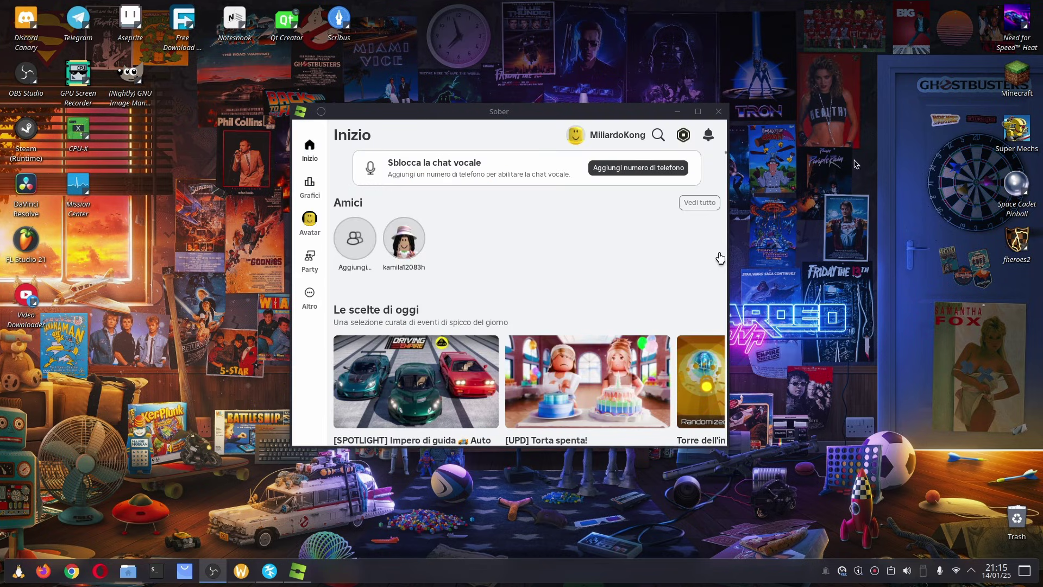
# Launch the game PRIMA LINEA from the Continua section of the Roblox home page.
pyautogui.click(720, 258)
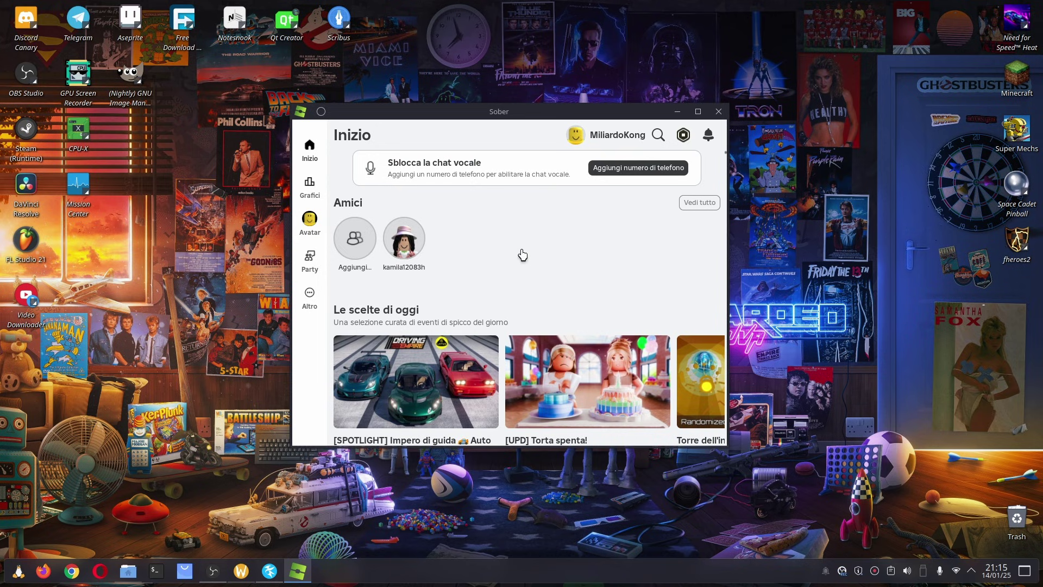
pyautogui.scroll(-3, 522, 253)
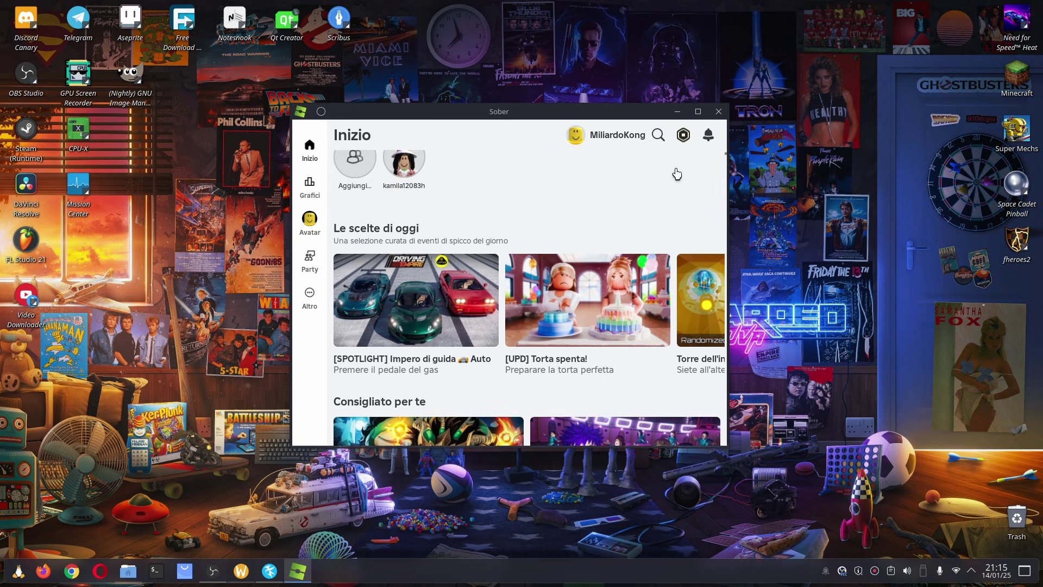
pyautogui.scroll(-5, 568, 188)
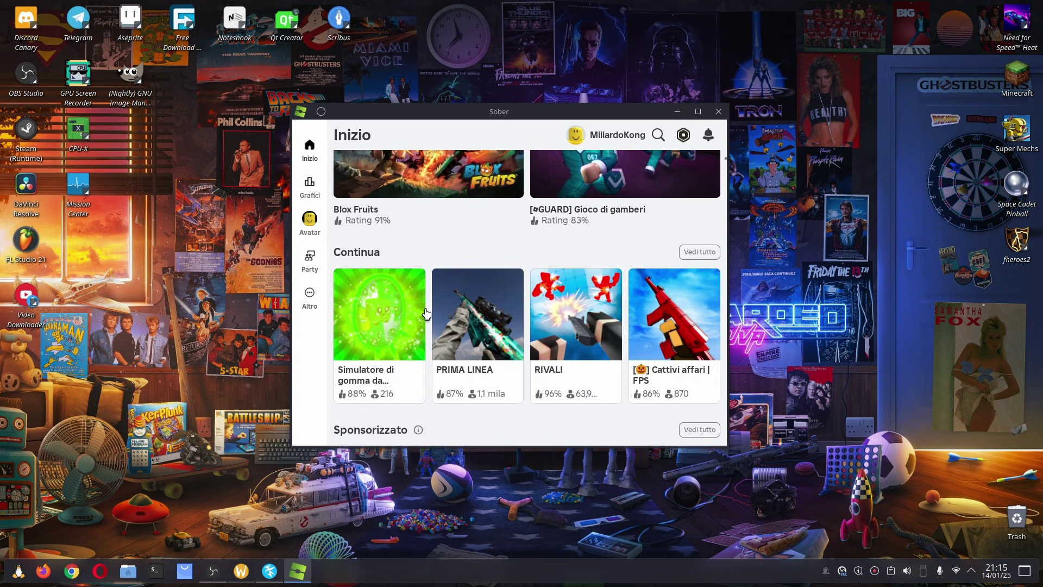
pyautogui.click(488, 402)
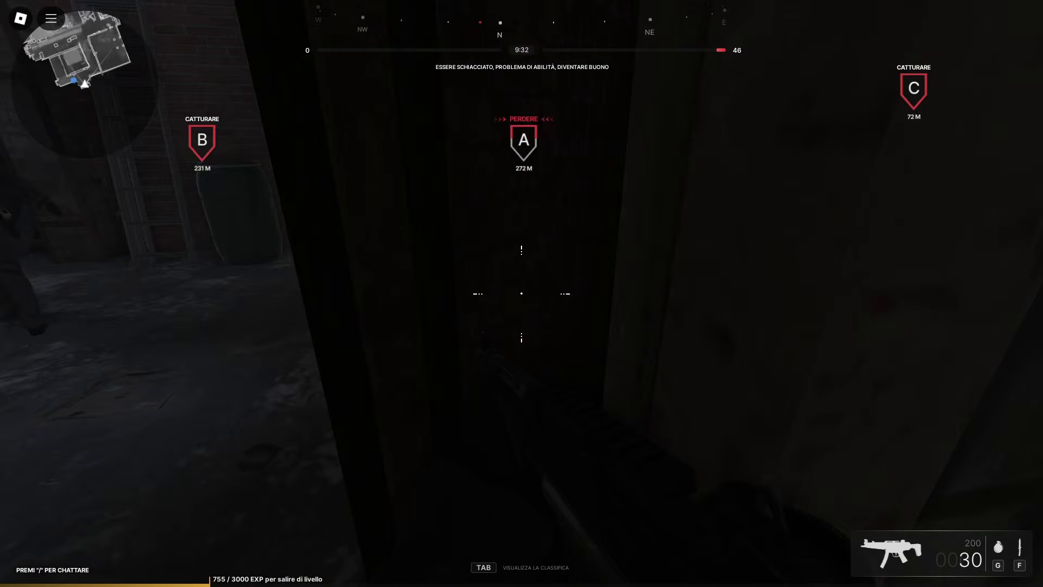
# Advance through the ruined brick building to objective C and capture it.
pyautogui.press('w')
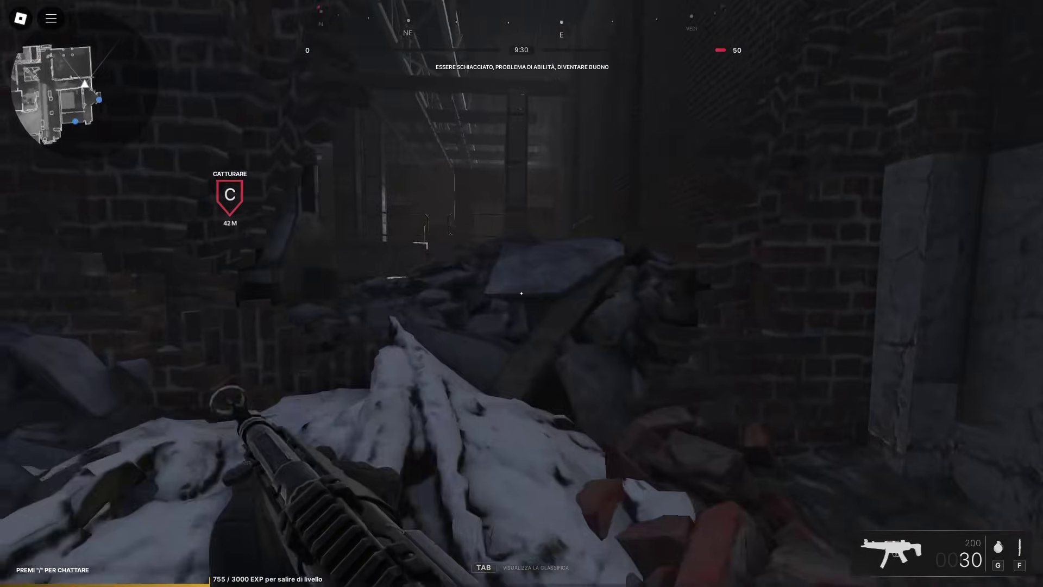
pyautogui.press('w')
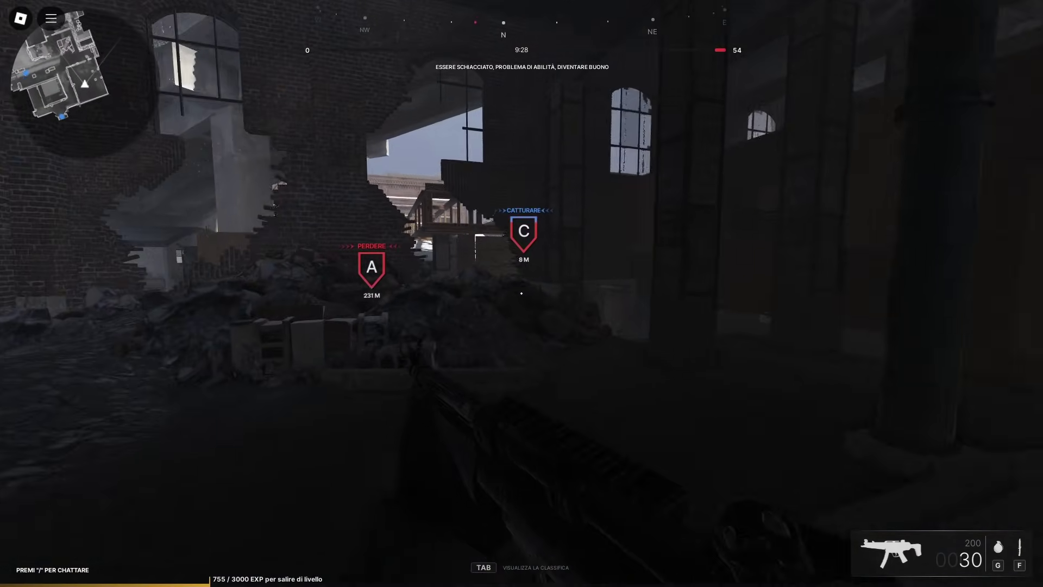
pyautogui.press('w')
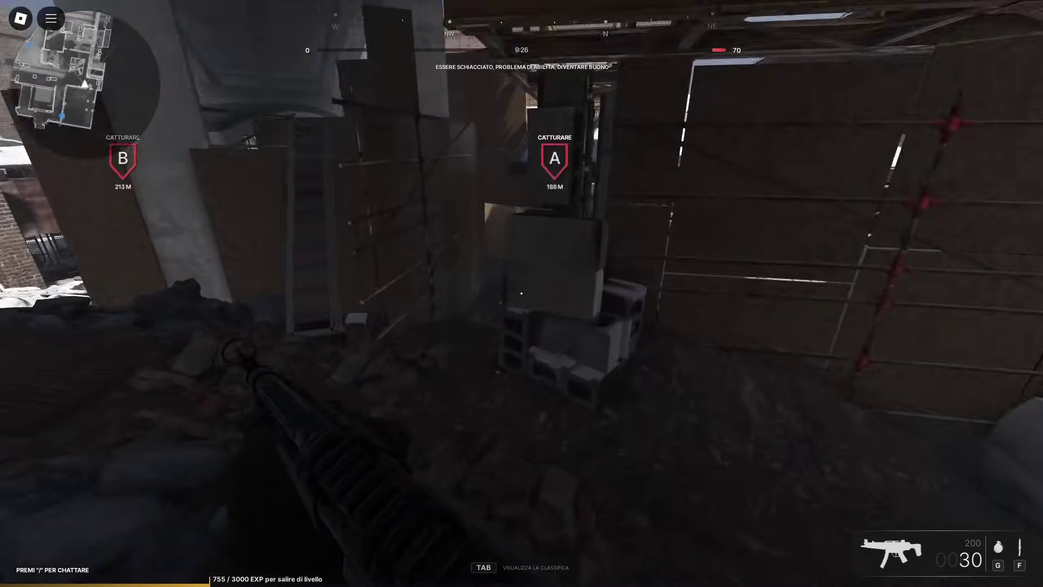
pyautogui.press('w')
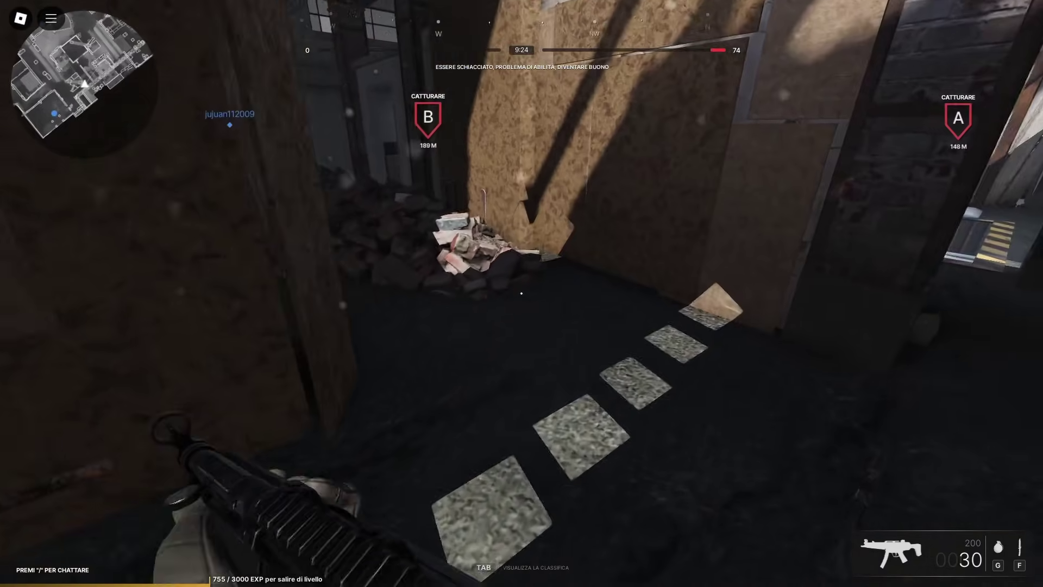
# Move out of the building toward objective A and shoot the enemy beside the concrete road barriers.
pyautogui.press('w')
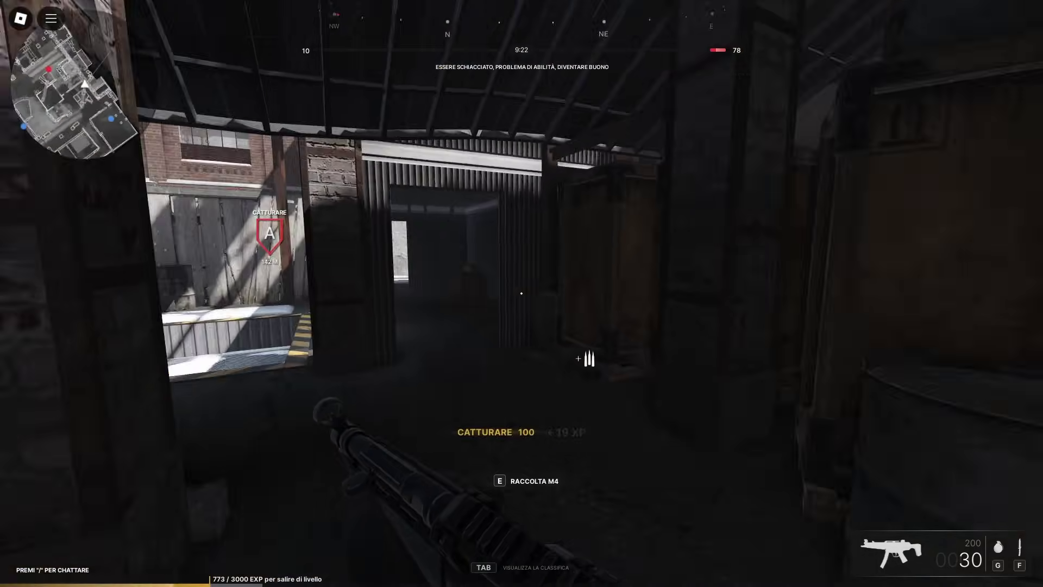
pyautogui.press('w')
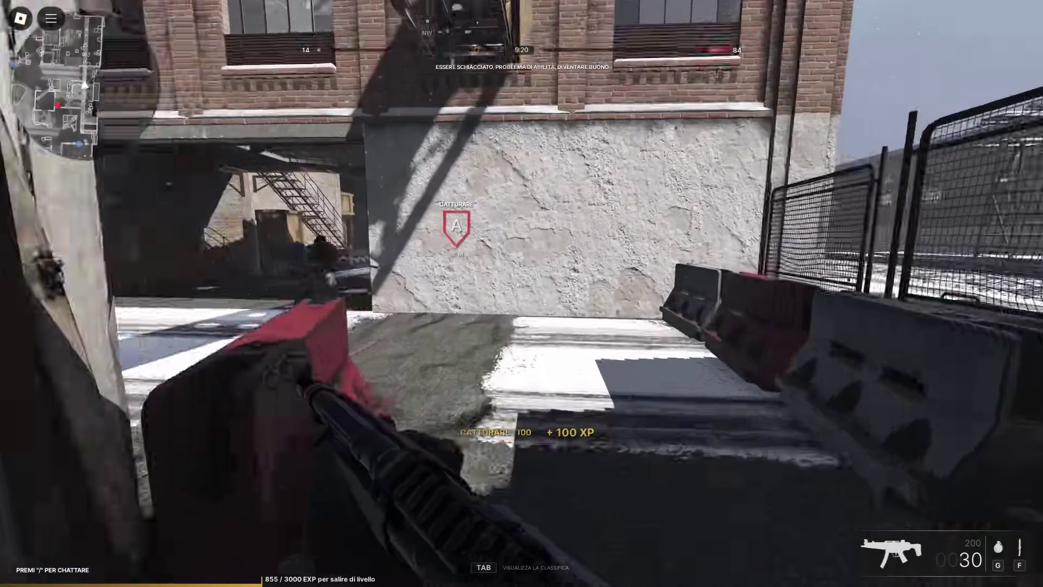
pyautogui.click(522, 293)
pyautogui.click(522, 293)
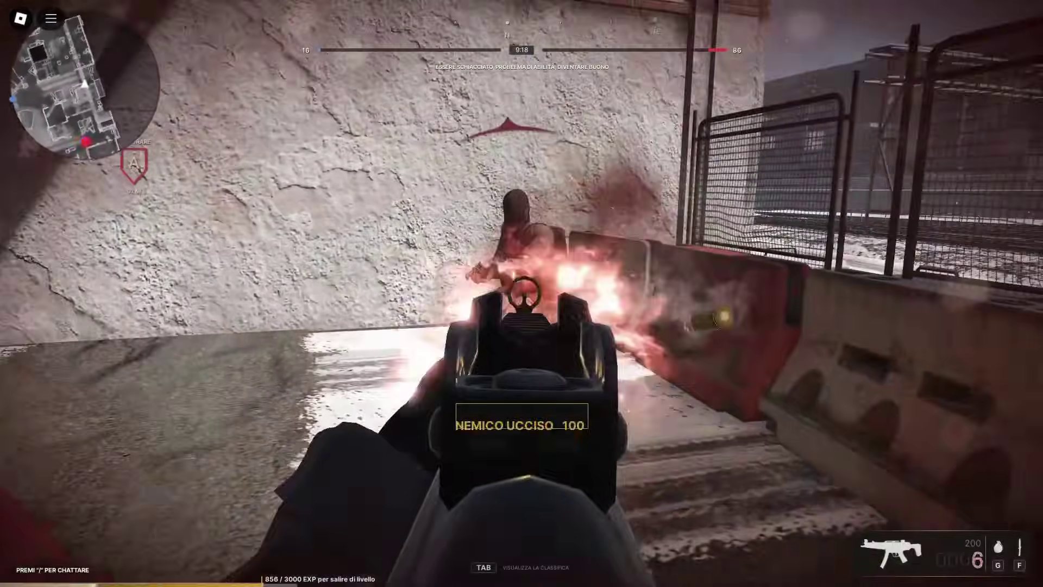
# Keep playing the match, moving through the snowy streets and covered passages and firing at the enemies encountered.
pyautogui.press('w')
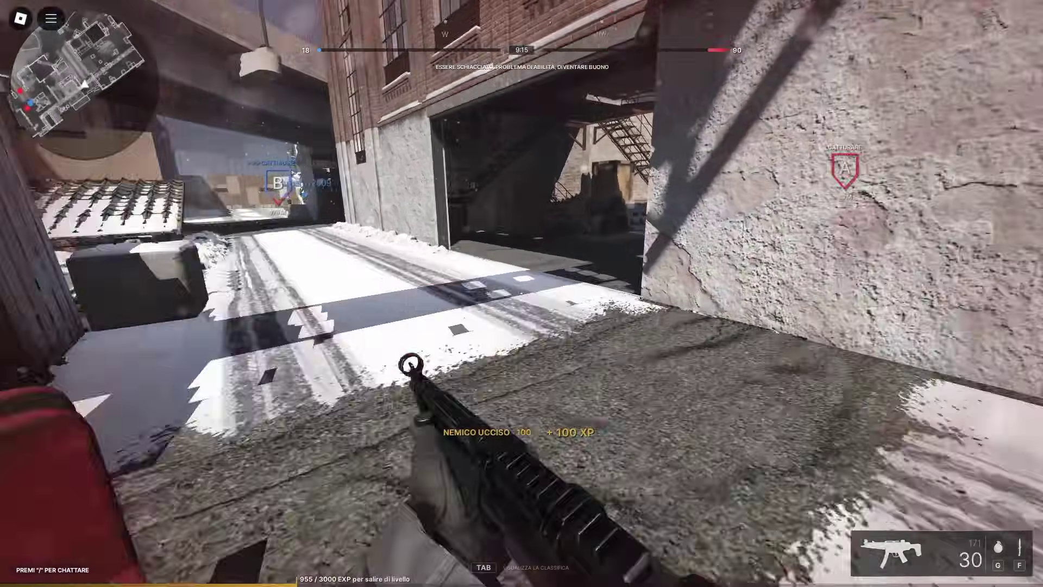
pyautogui.press('w')
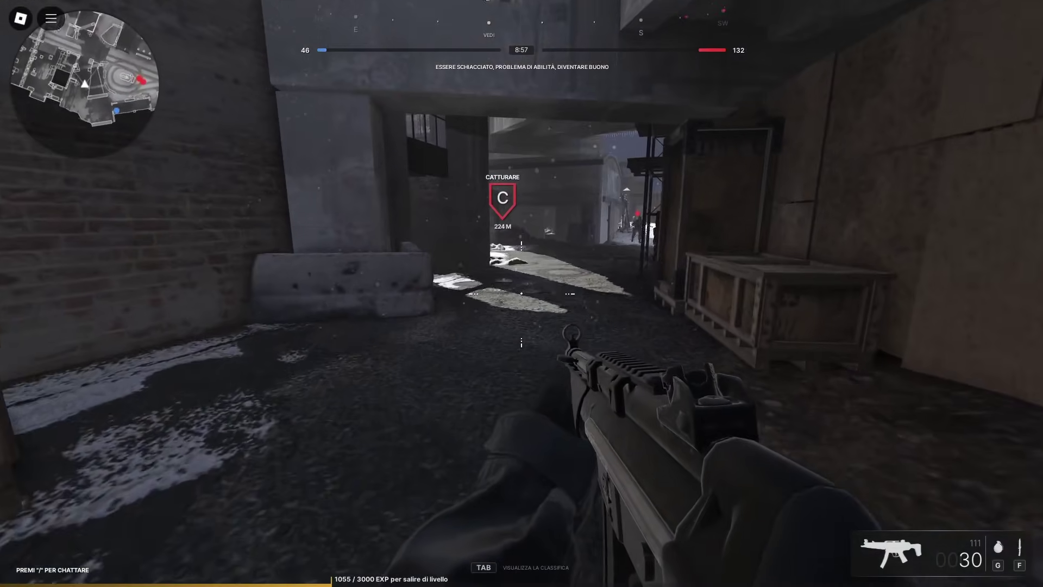
pyautogui.moveTo(521, 294); pyautogui.dragTo(522, 294)
pyautogui.press('w')
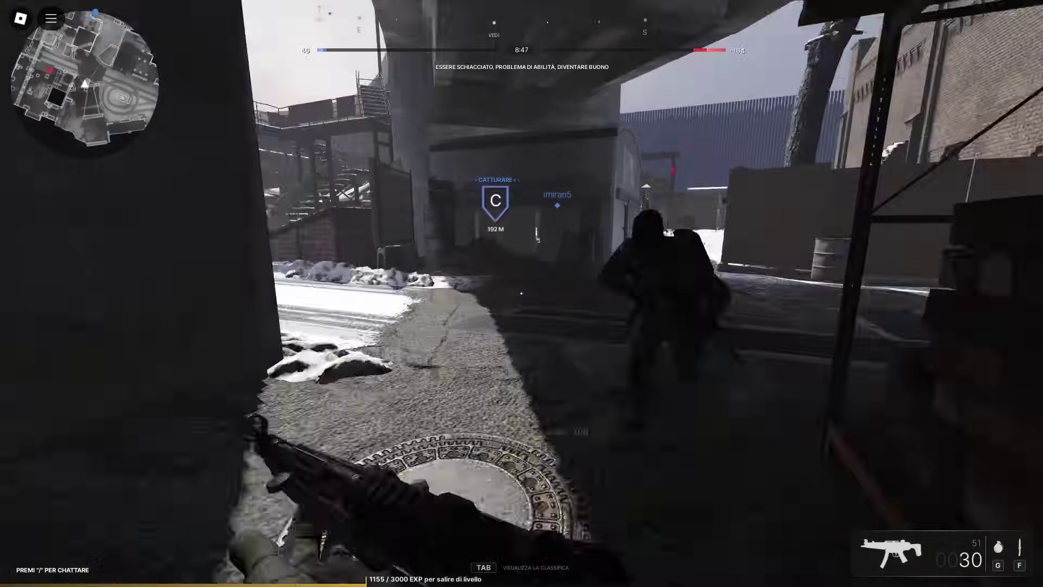
pyautogui.moveTo(522, 294); pyautogui.dragTo(521, 293)
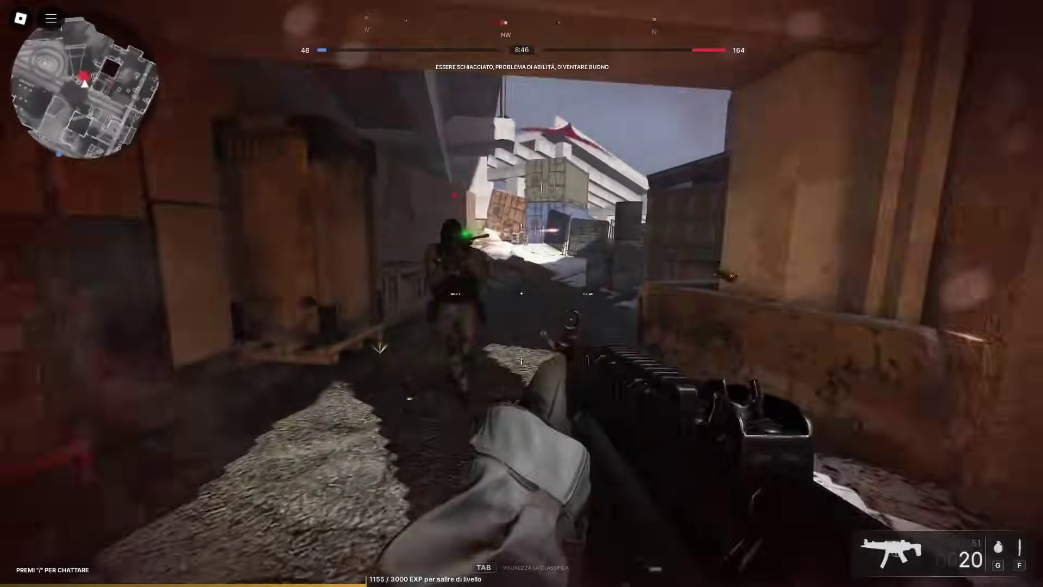
pyautogui.press('w')
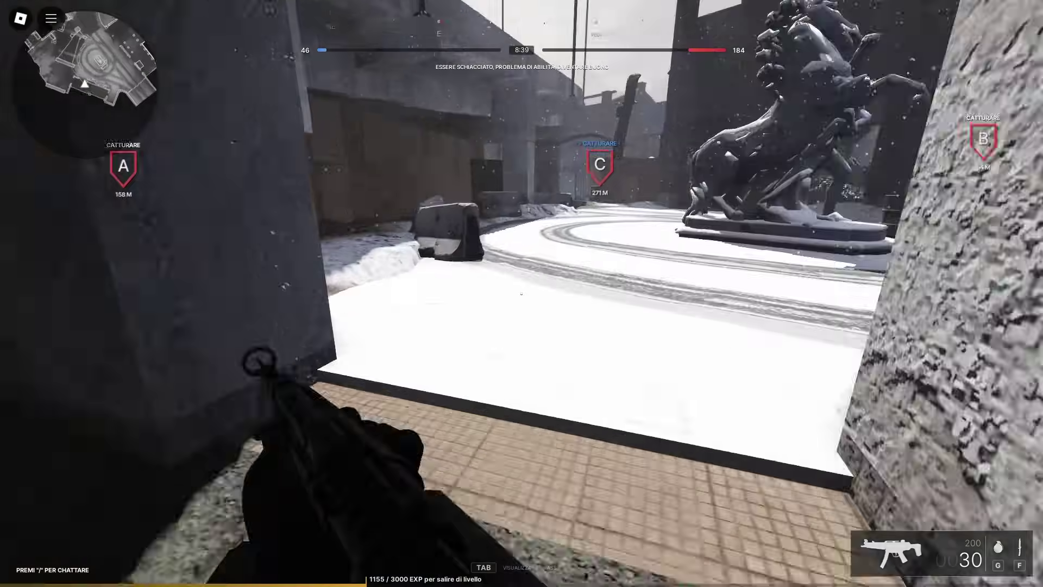